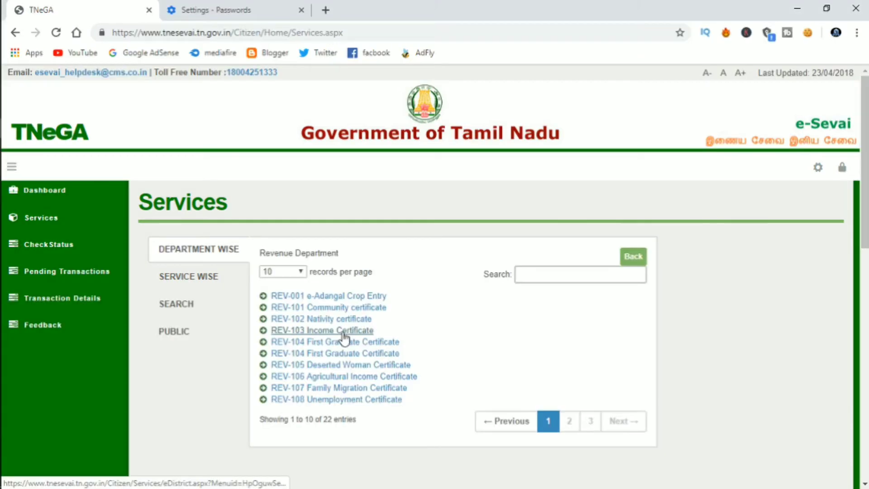
# Step: Open the REV-103 Income Certificate service and maximize the e-District window
pyautogui.click(348, 332)
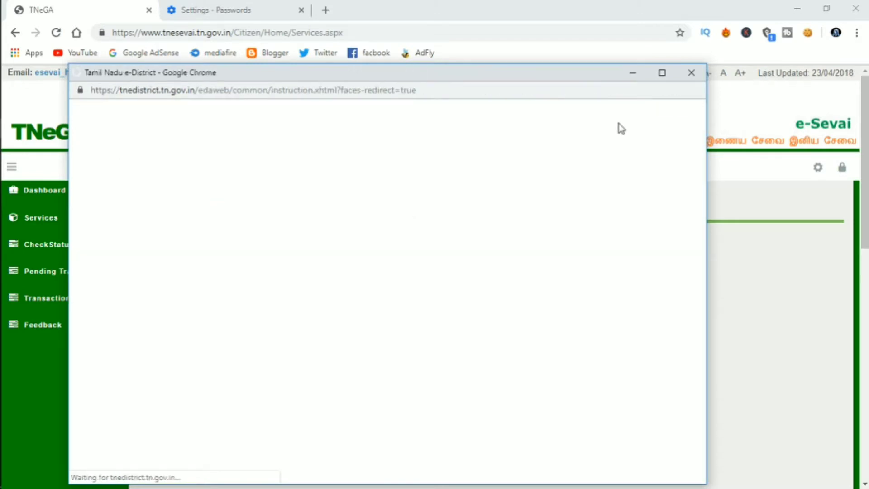
pyautogui.click(669, 70)
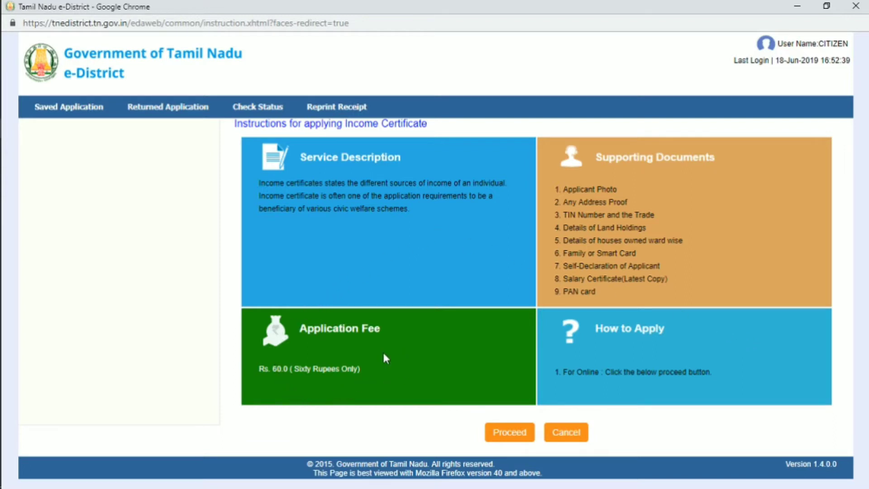
# Step: Proceed past the Income Certificate instructions to the applicant search form
pyautogui.click(519, 436)
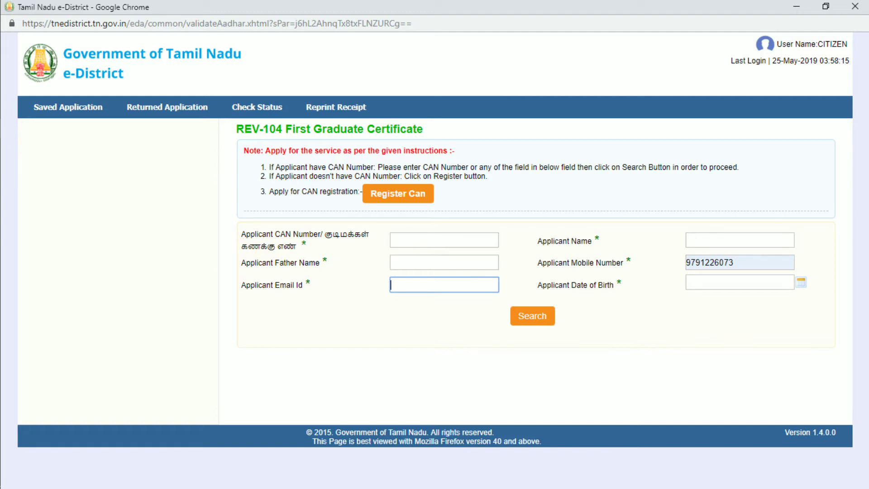
# Step: Search the applicant's CAN record to load the pre-filled Income Certificate form
pyautogui.press('Return')
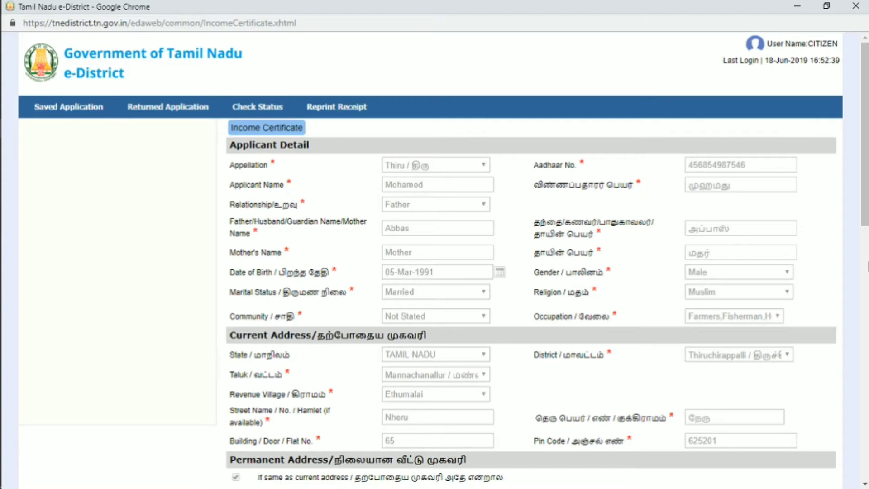
# Step: Set 2 family members and enter the first member's name 'tather' in English and Tamil
pyautogui.moveTo(864, 217); pyautogui.dragTo(863, 443)
pyautogui.click(397, 90)
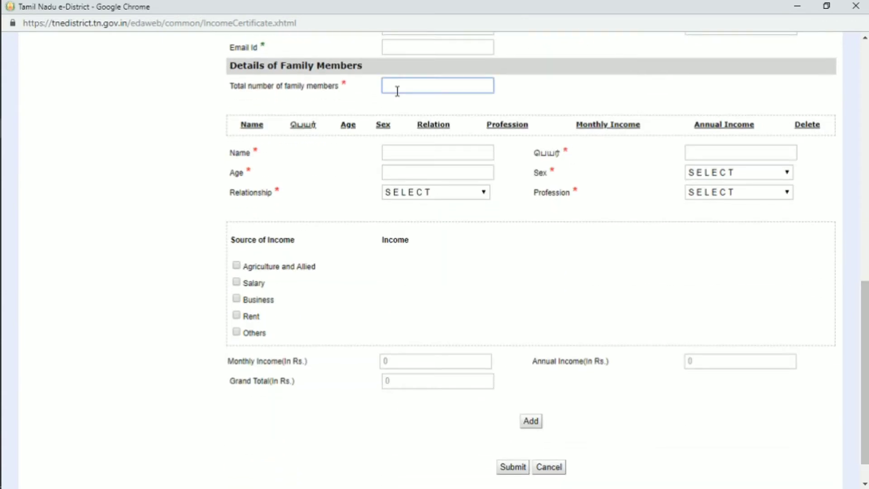
pyautogui.write('2')
pyautogui.click(606, 265)
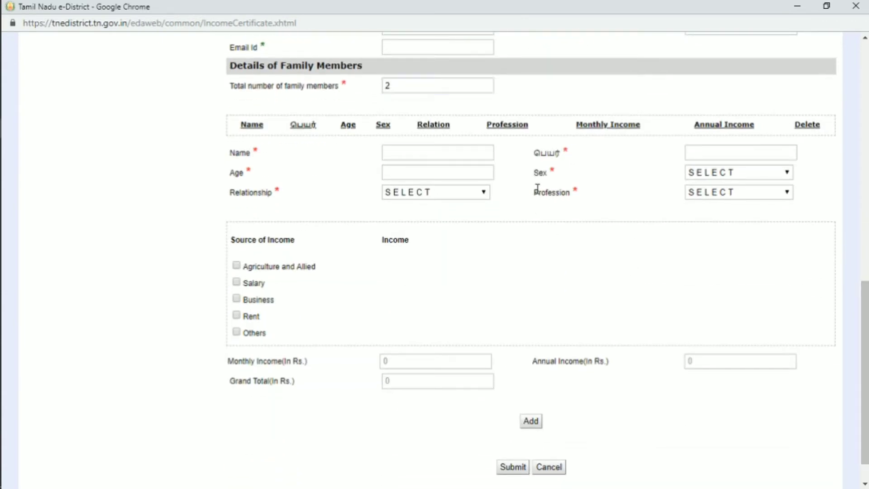
pyautogui.click(411, 151)
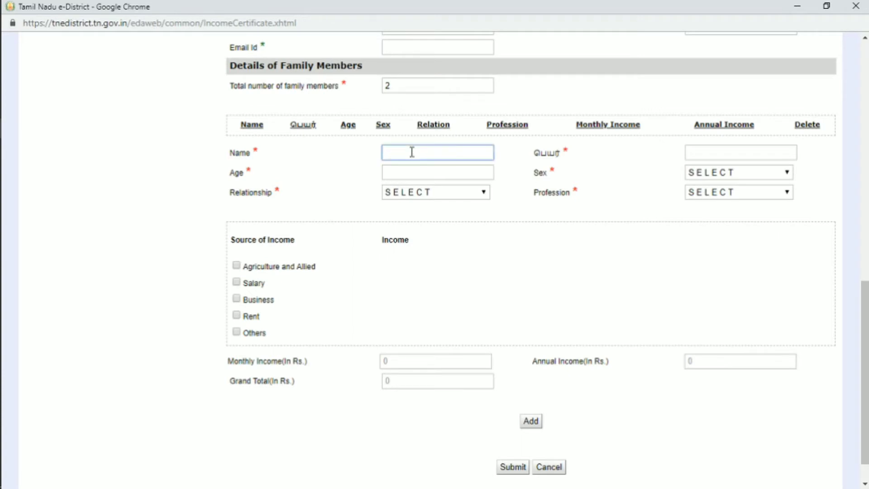
pyautogui.write('t')
pyautogui.write('ather')
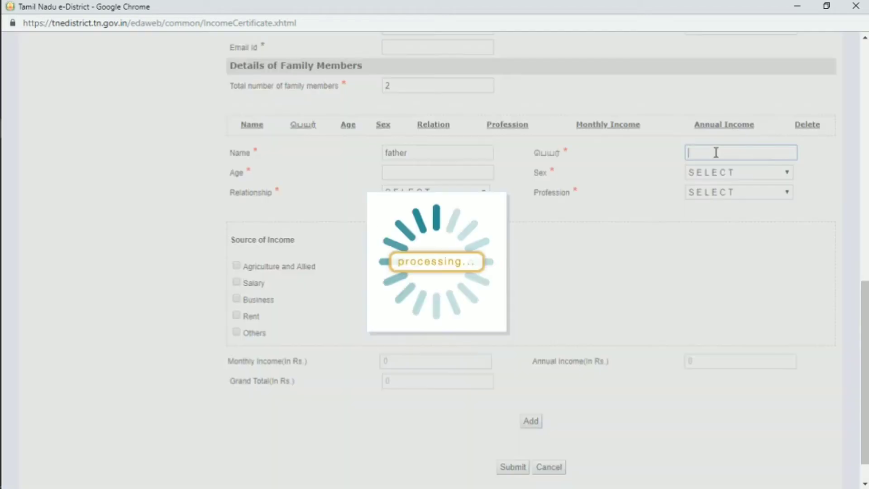
pyautogui.click(715, 153)
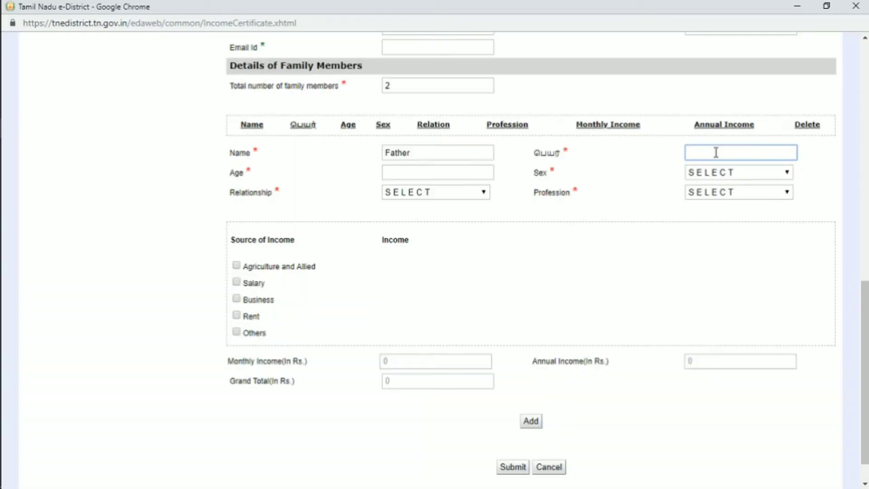
pyautogui.write('tather')
pyautogui.click(673, 250)
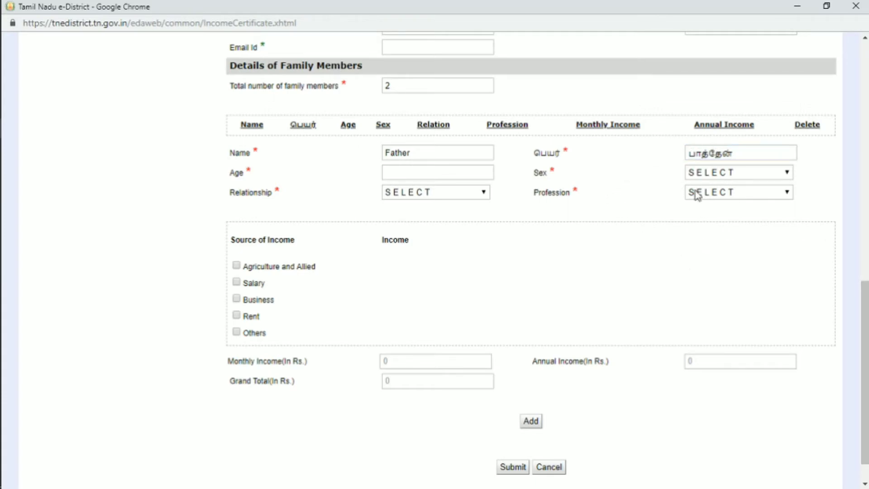
# Step: Give the father age 45, Male, relationship Father, Private profession and salary 6000
pyautogui.click(399, 174)
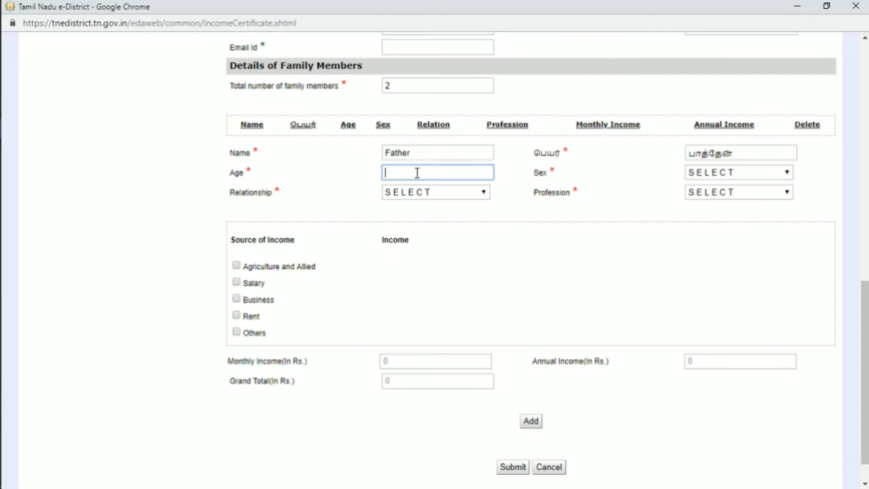
pyautogui.write('45')
pyautogui.click(757, 175)
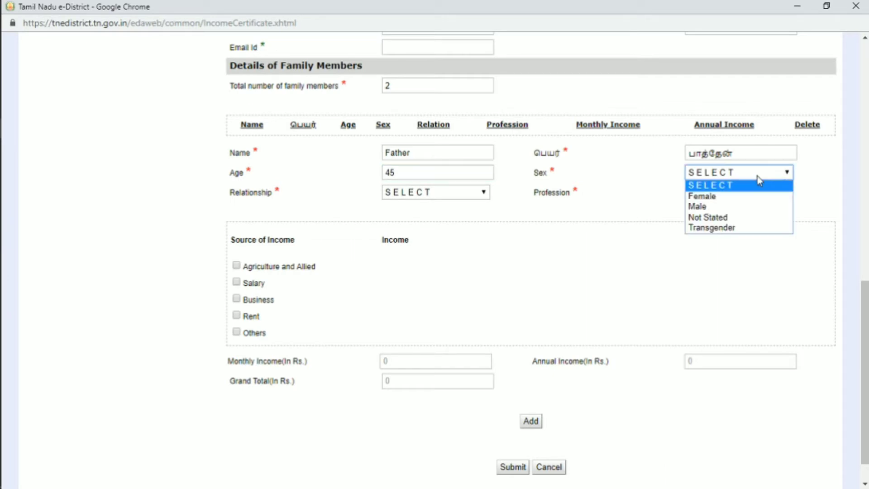
pyautogui.click(706, 208)
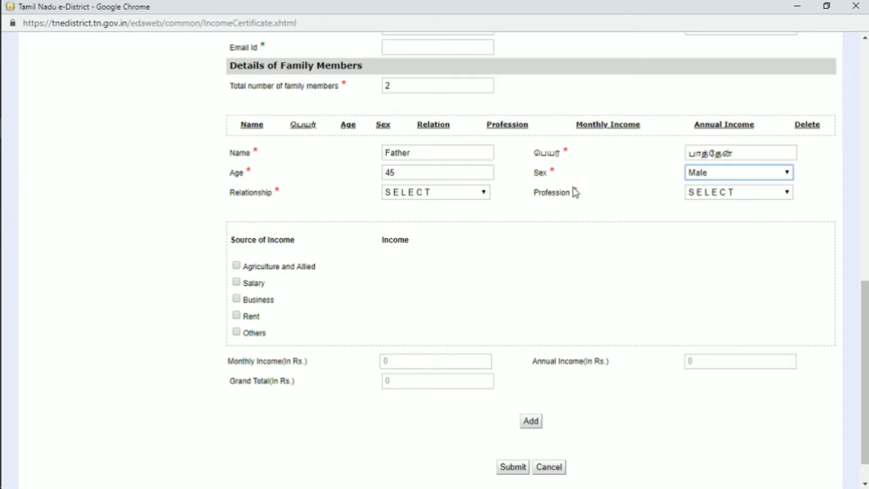
pyautogui.click(482, 194)
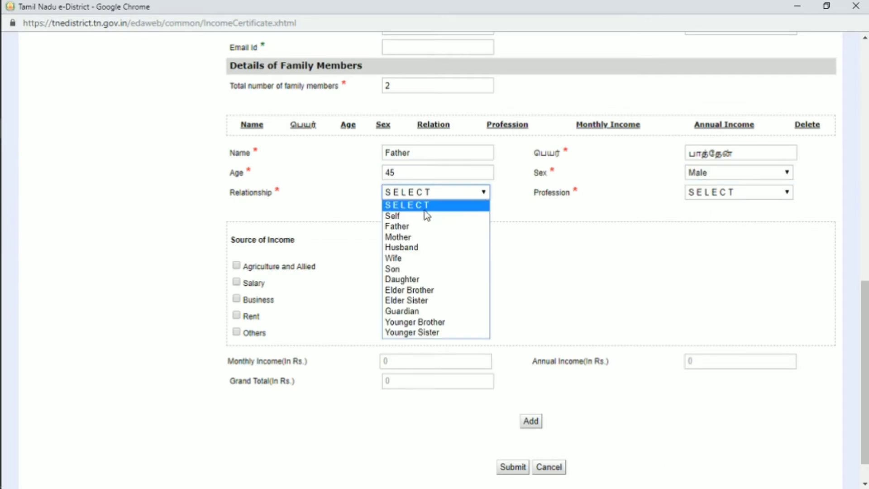
pyautogui.click(418, 227)
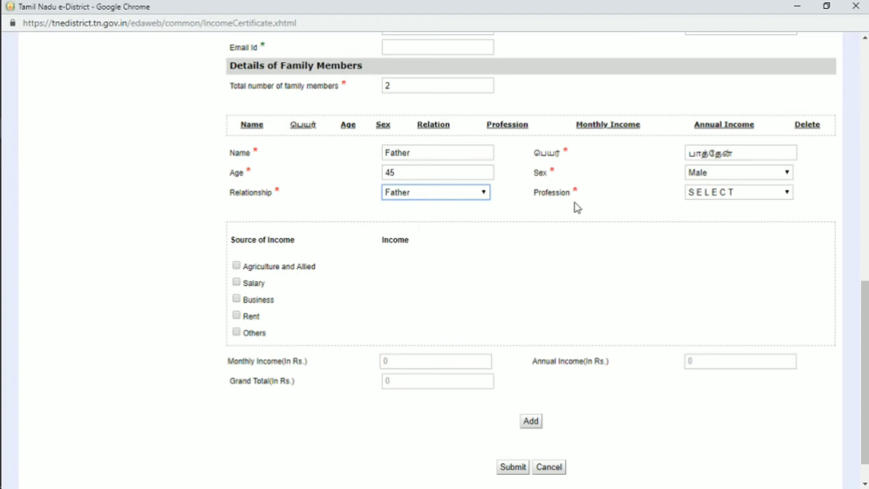
pyautogui.click(748, 195)
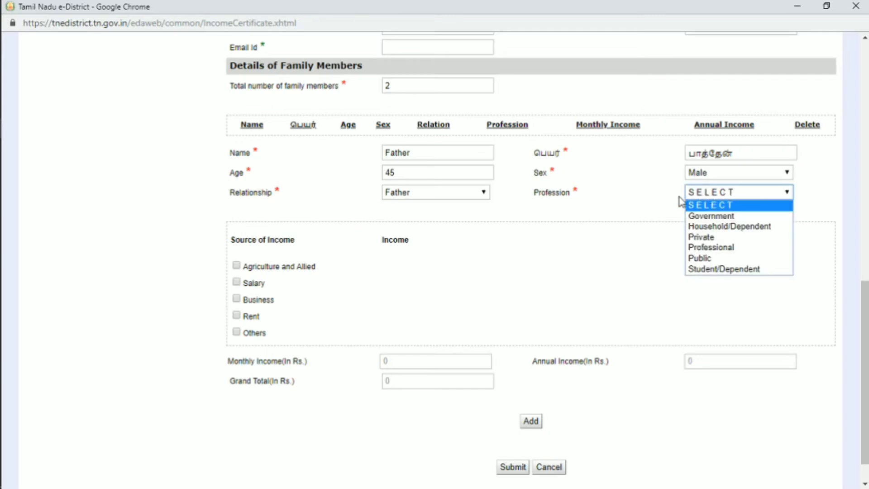
pyautogui.click(729, 238)
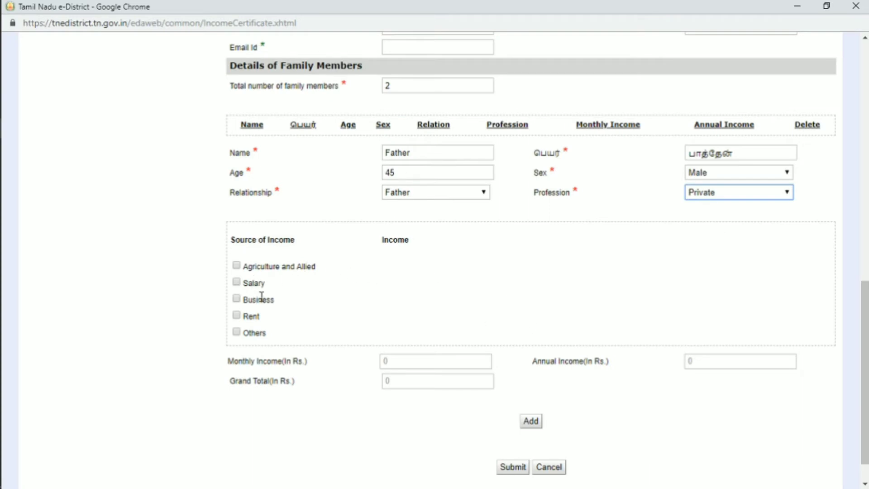
pyautogui.click(236, 283)
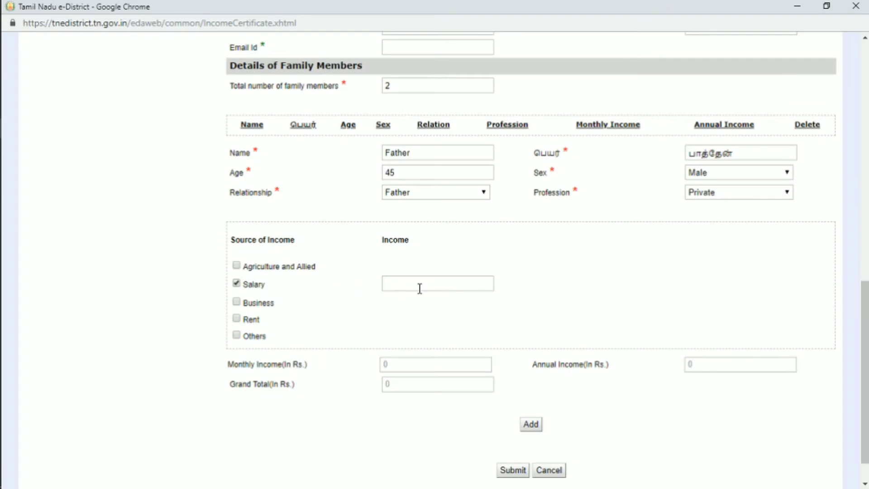
pyautogui.click(420, 286)
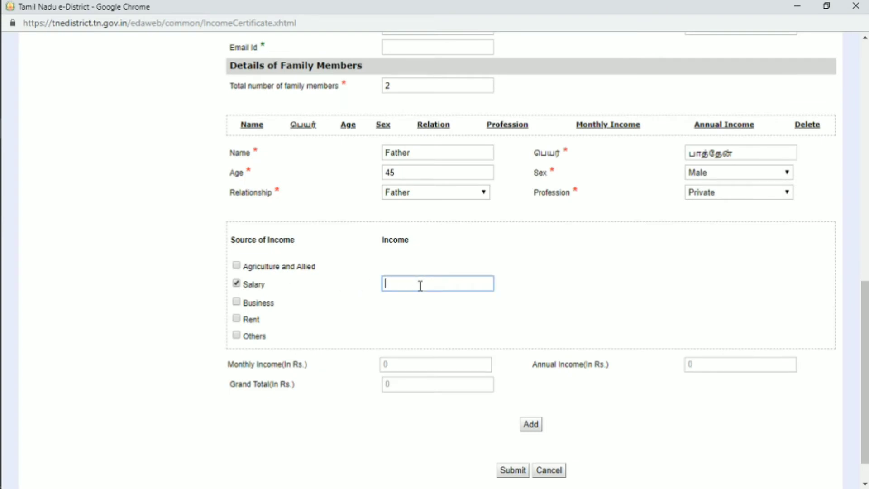
pyautogui.write('6000')
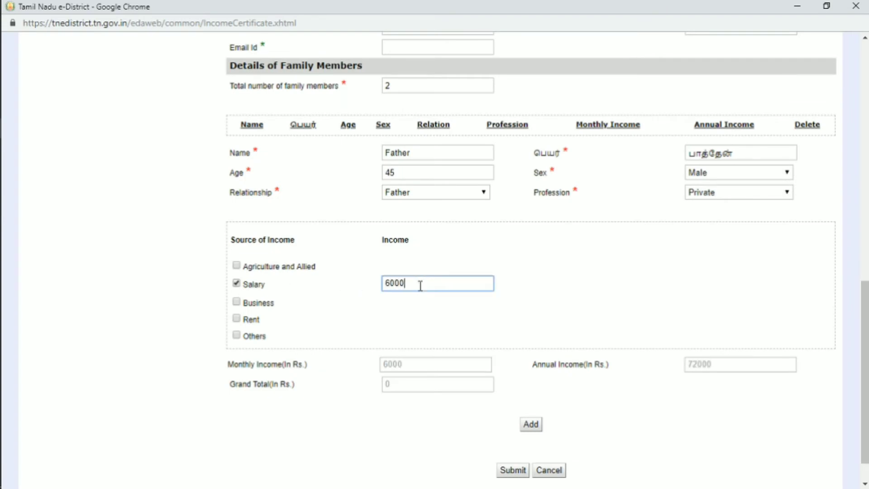
pyautogui.click(518, 328)
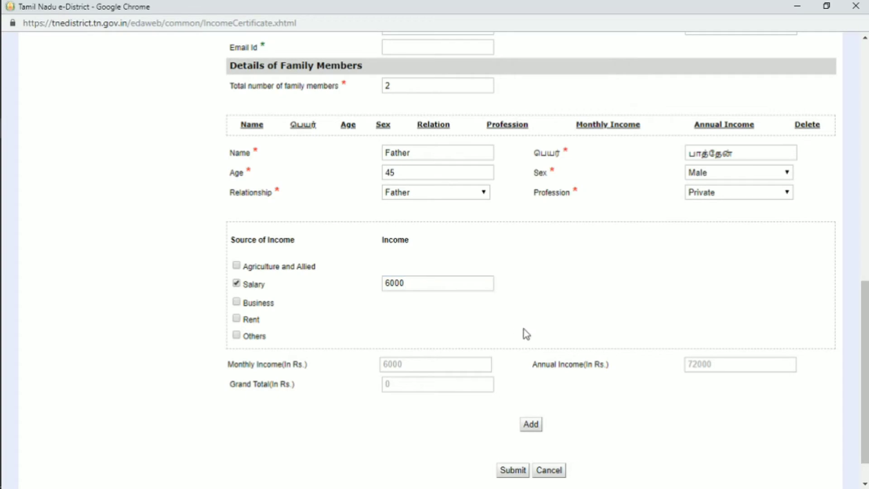
# Step: Add the father to the family table and enter 'your name' in English and Tamil
pyautogui.click(532, 425)
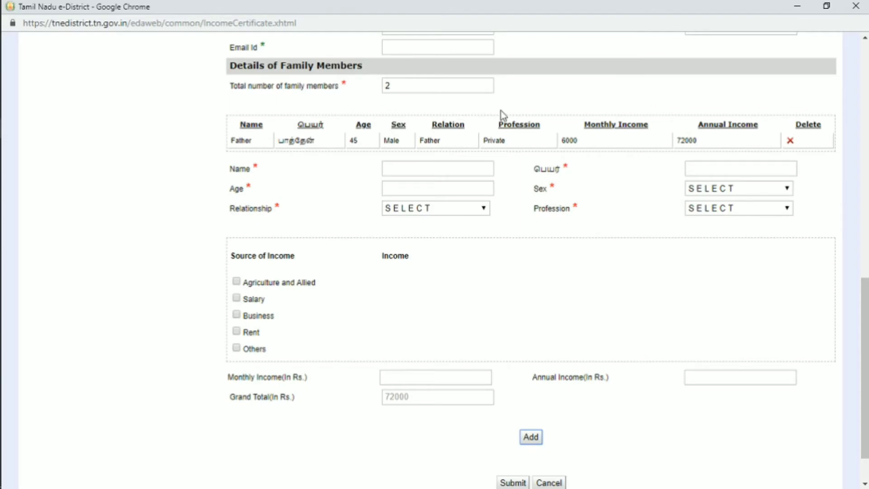
pyautogui.scroll(-1, 501, 115)
pyautogui.write('your ')
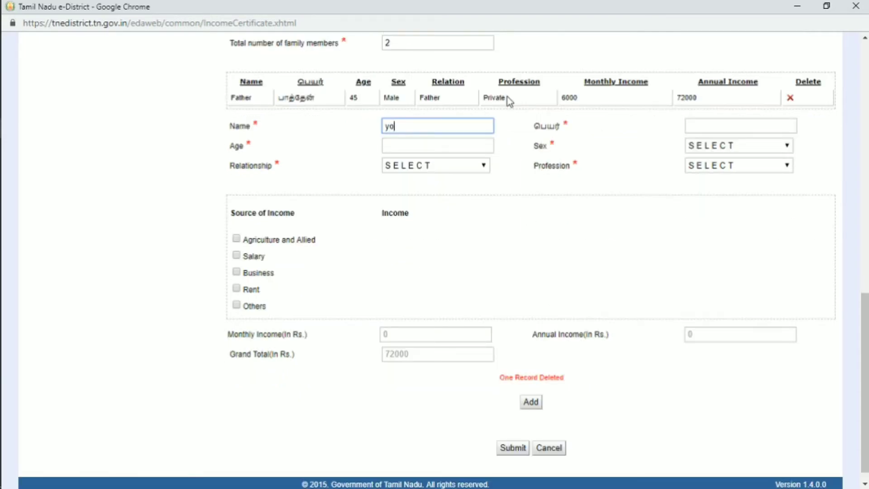
pyautogui.write('name')
pyautogui.click(726, 126)
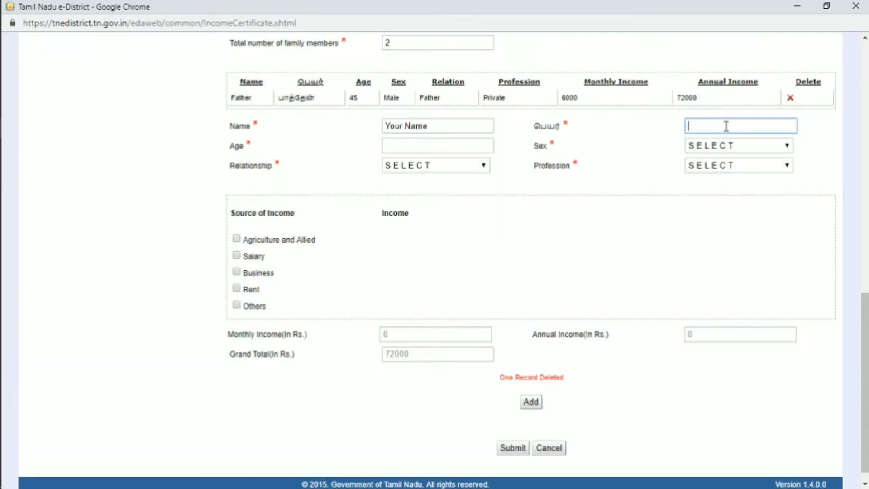
pyautogui.write('your name')
# Step: Add the applicant as age 28, Male, Self, Student/Dependent to the family table
pyautogui.click(445, 146)
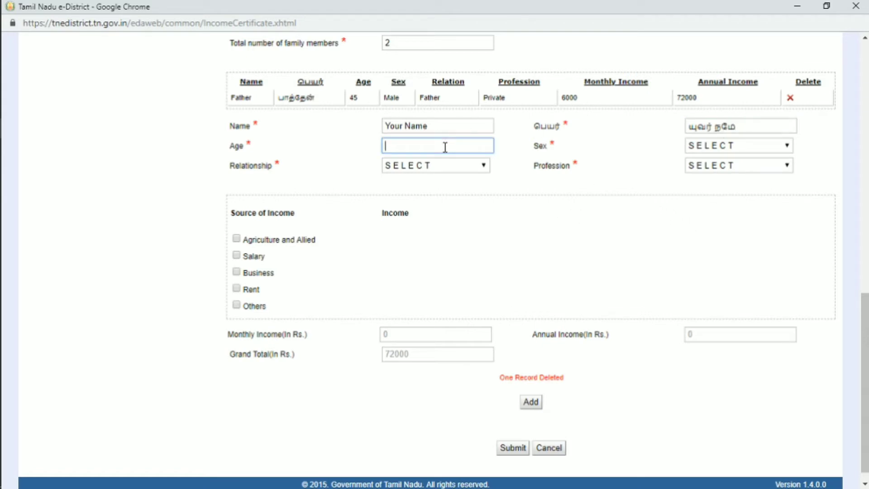
pyautogui.write('28')
pyautogui.click(745, 149)
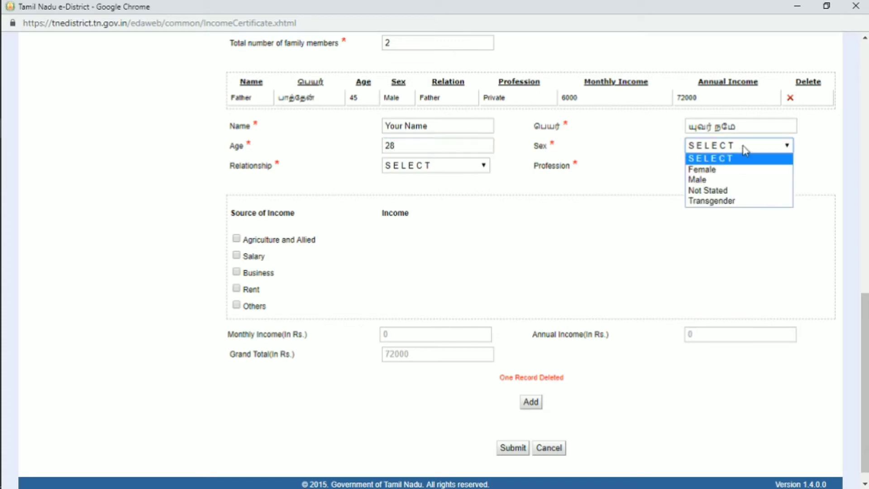
pyautogui.click(702, 181)
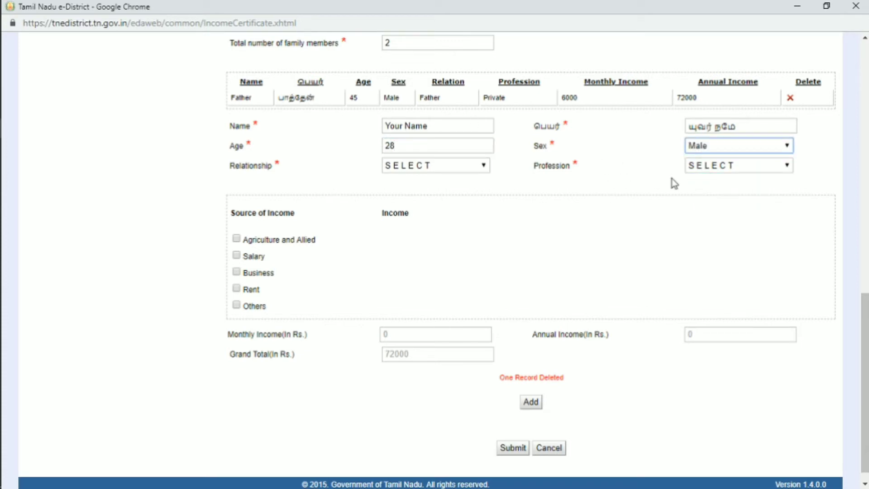
pyautogui.click(466, 167)
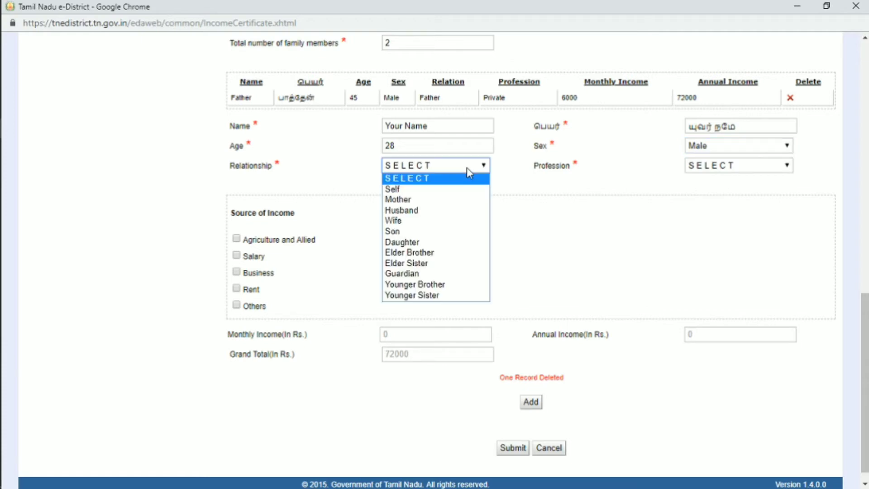
pyautogui.click(432, 189)
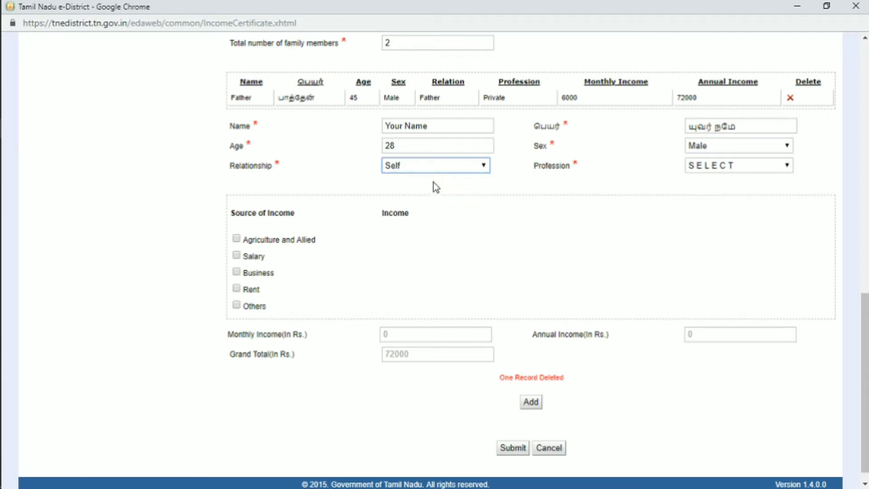
pyautogui.click(737, 168)
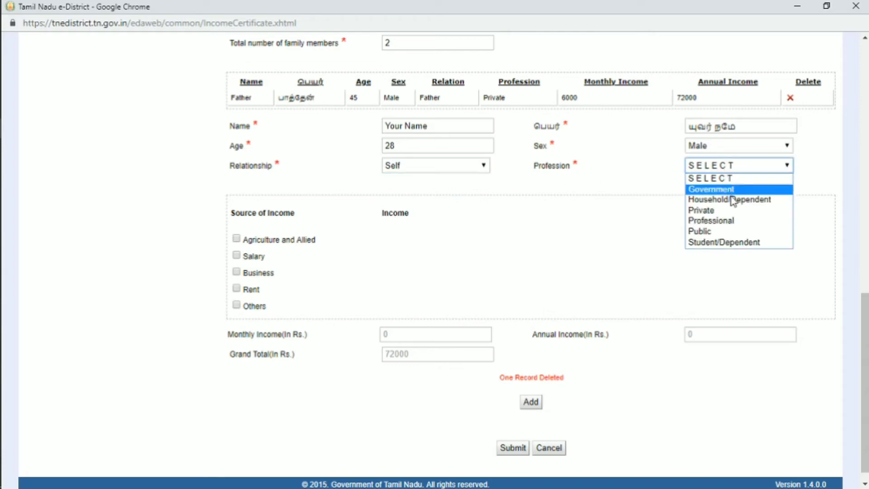
pyautogui.click(745, 242)
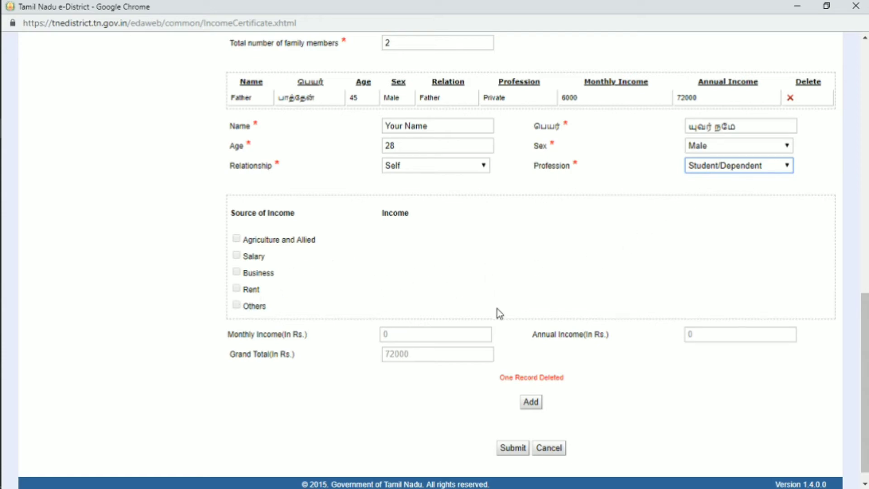
pyautogui.click(531, 402)
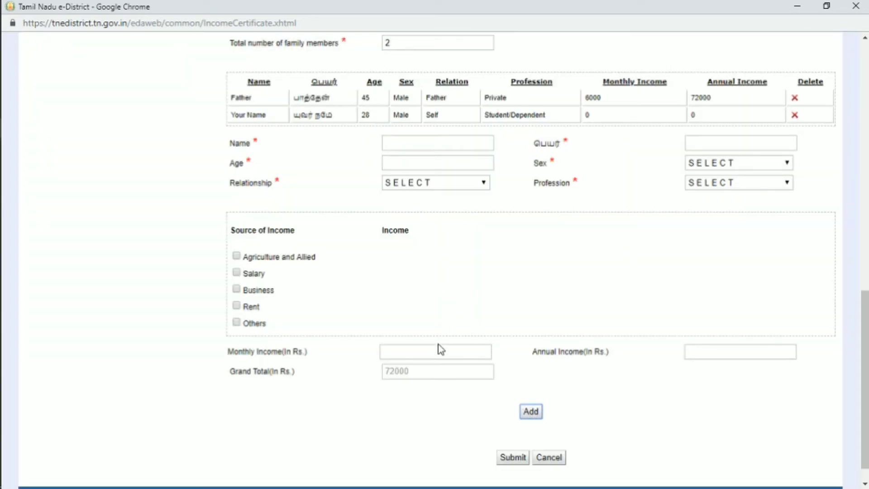
# Step: Submit the Income Certificate application to reach the Upload Docs page
pyautogui.click(512, 458)
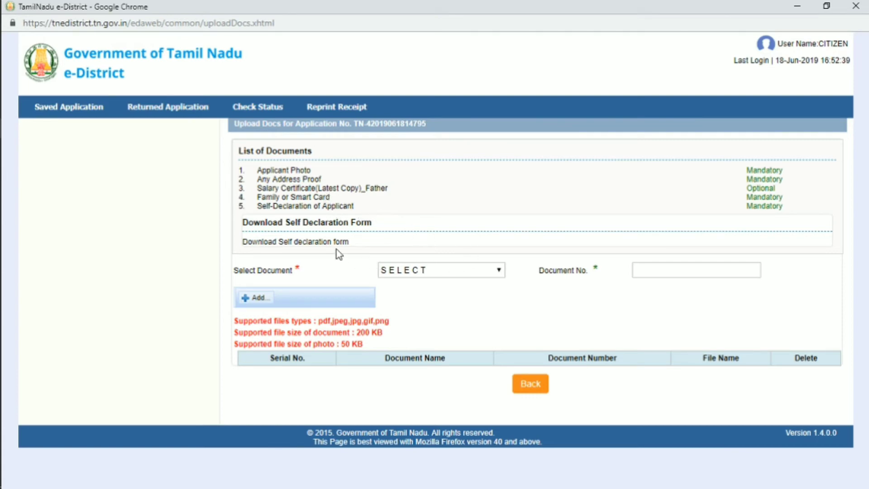
# Step: Download the self-declaration form from the Upload Docs page
pyautogui.click(292, 244)
# Step: Review the self-declaration PDF, then return to the e-District Upload Docs page in Chrome
pyautogui.click(319, 244)
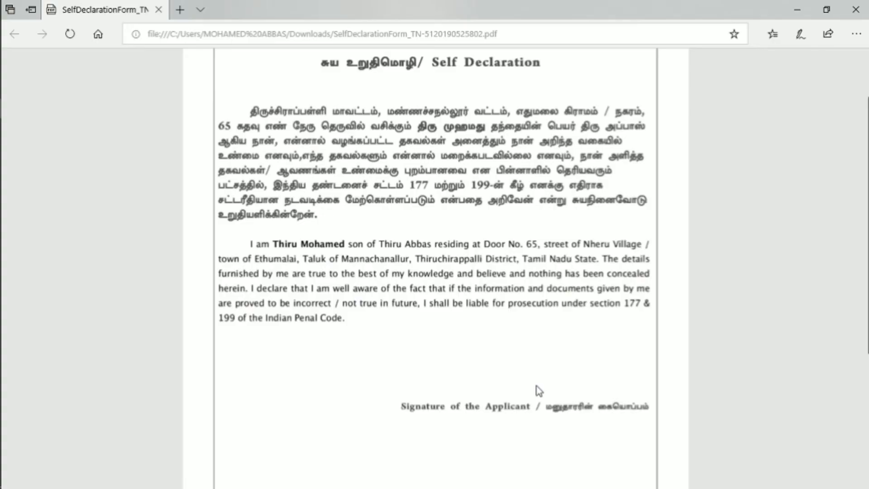
pyautogui.click(20, 128)
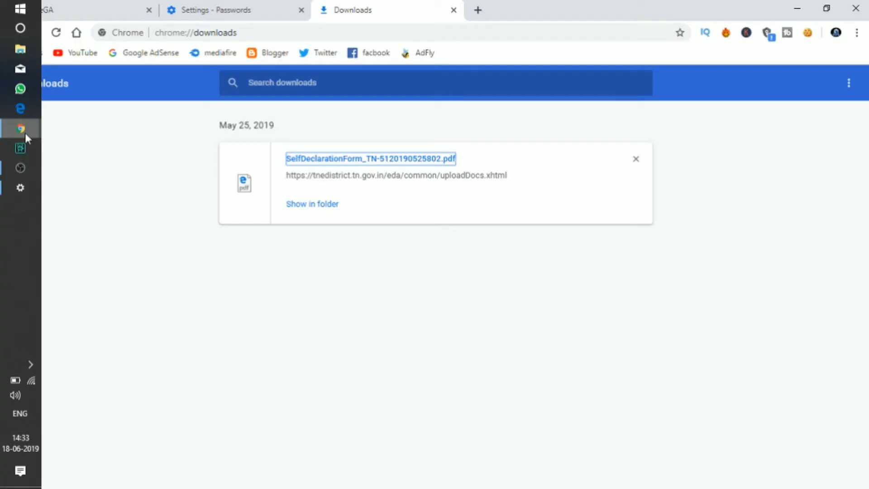
pyautogui.hotkey('alt', 'Tab')
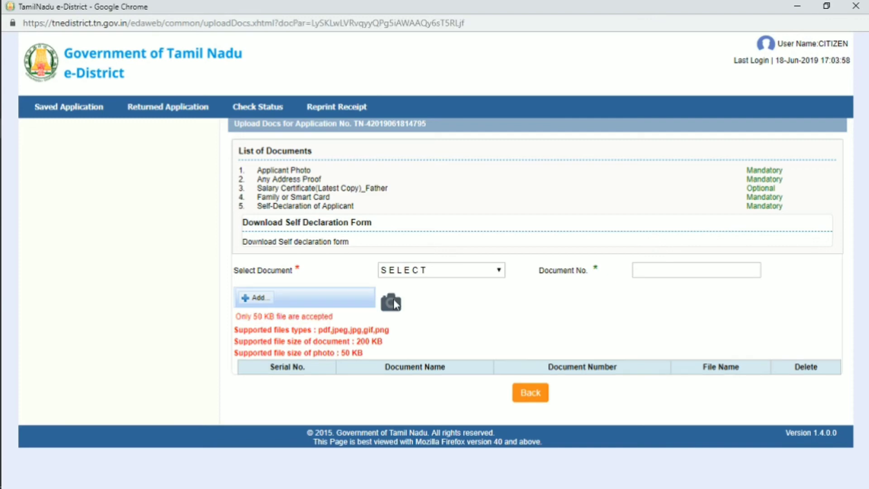
# Step: Upload the Applicant Photo JPEG with document number 1, then begin the address proof entry
pyautogui.click(493, 279)
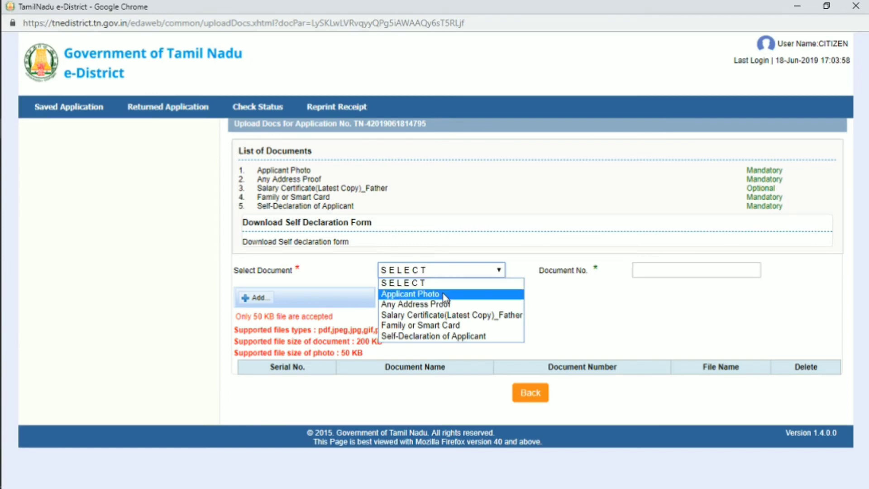
pyautogui.click(442, 293)
pyautogui.click(651, 271)
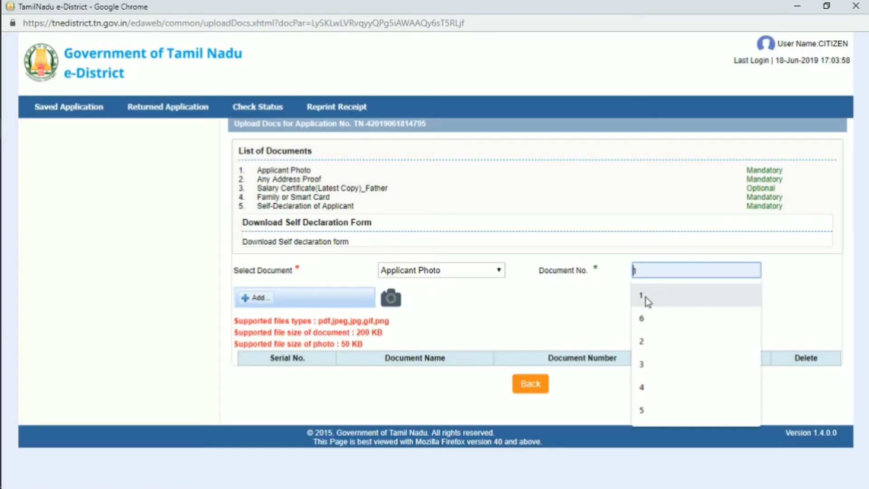
pyautogui.click(646, 297)
pyautogui.click(252, 299)
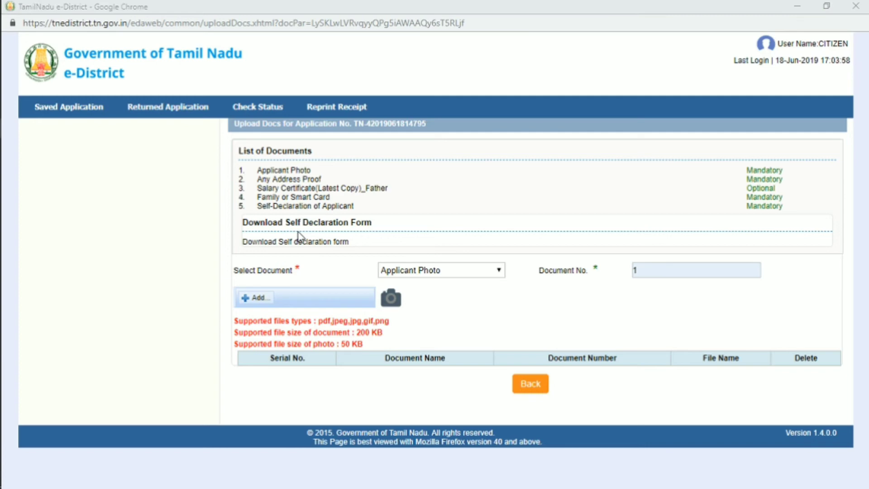
pyautogui.click(254, 131)
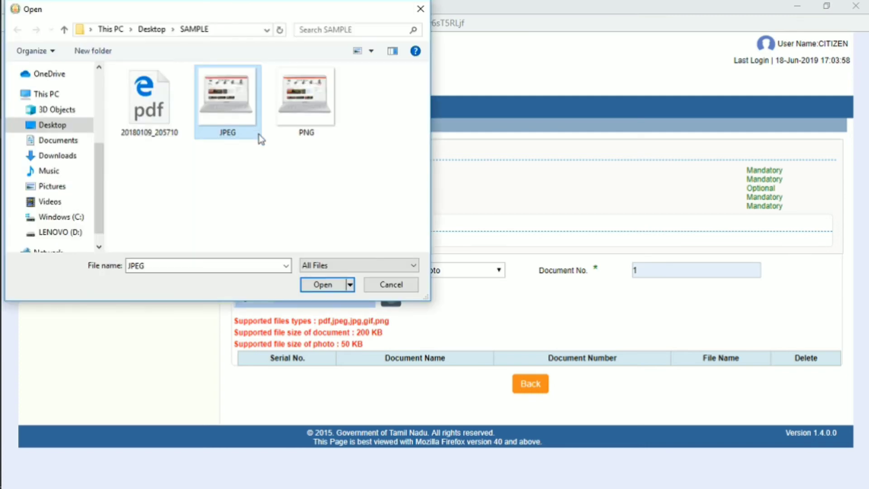
pyautogui.doubleClick(258, 134)
pyautogui.click(303, 298)
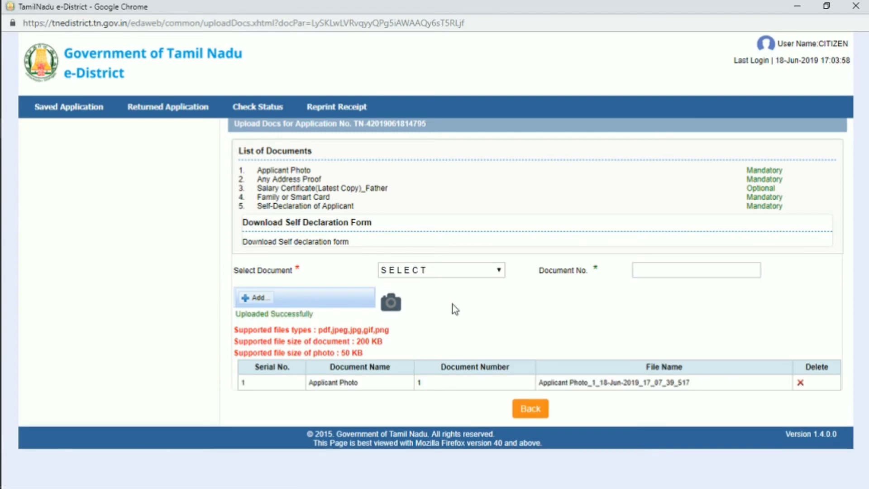
pyautogui.click(482, 272)
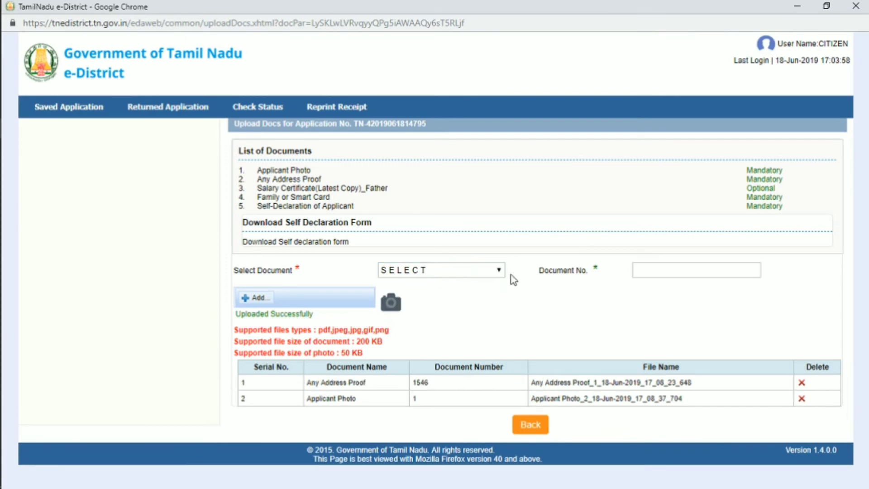
# Step: Upload a PNG of the Family or Smart Card with its card number as the document number
pyautogui.click(496, 271)
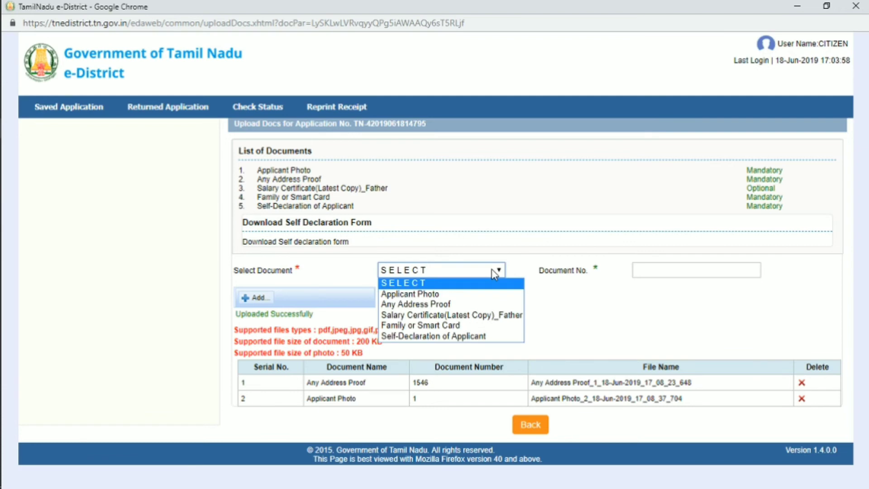
pyautogui.click(398, 327)
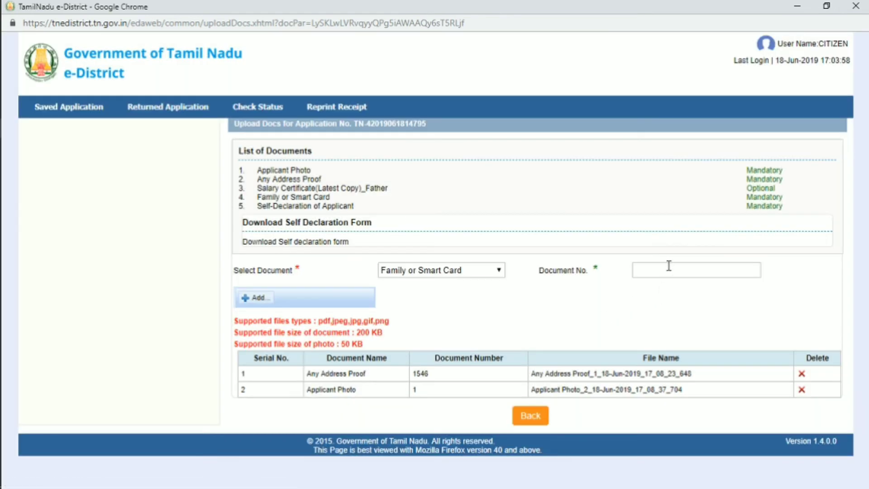
pyautogui.click(669, 266)
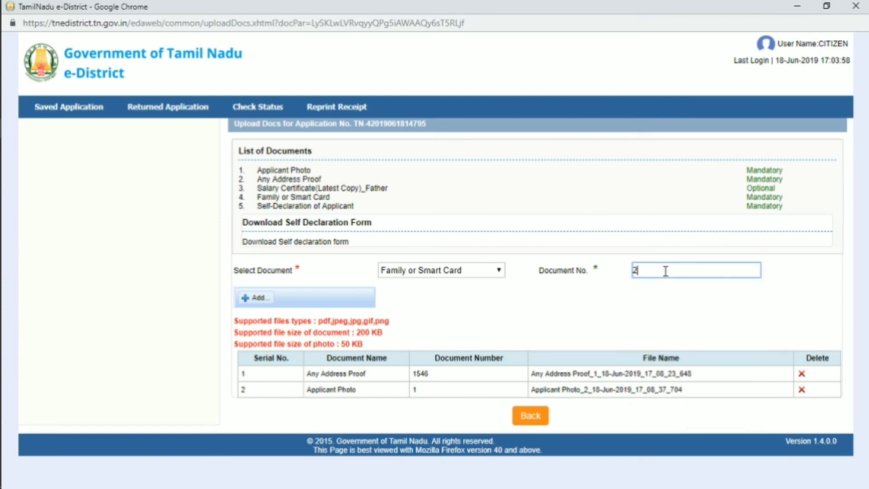
pyautogui.click(303, 312)
pyautogui.click(260, 299)
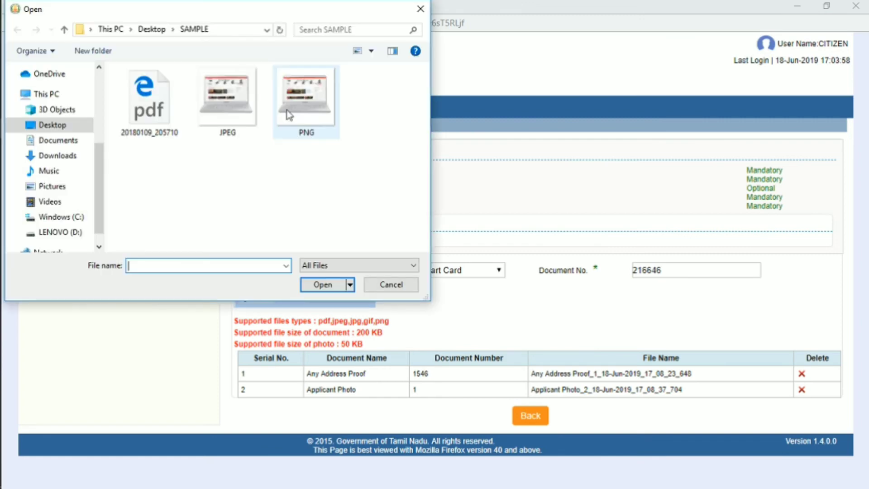
pyautogui.click(287, 109)
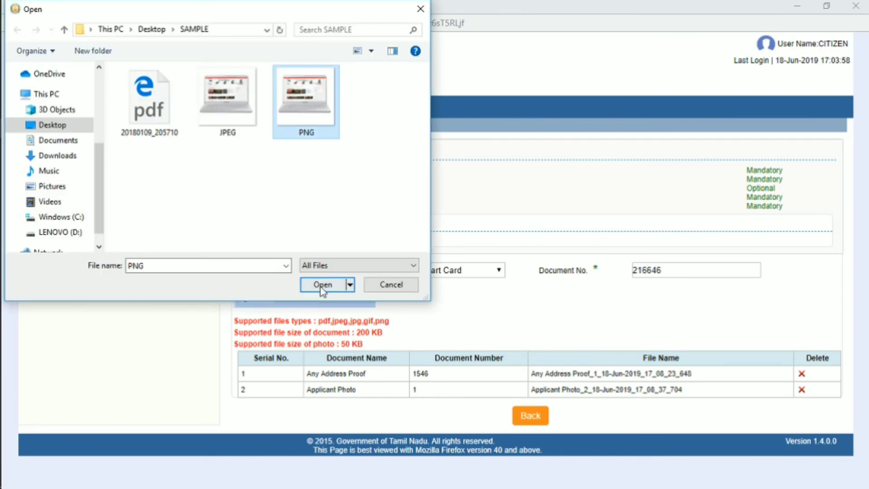
pyautogui.click(322, 285)
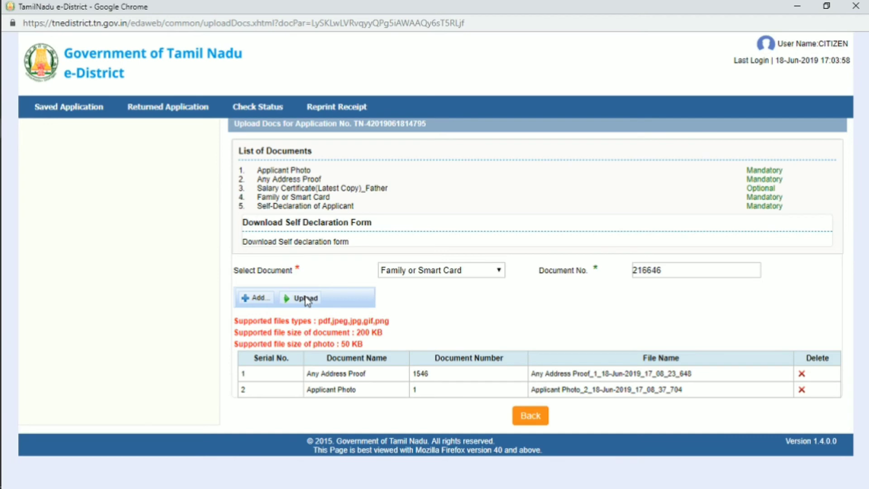
pyautogui.click(306, 298)
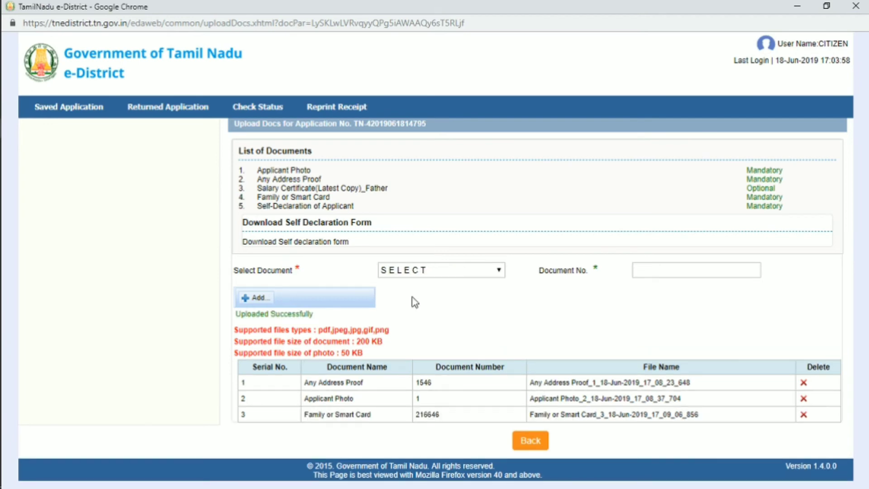
# Step: Choose Self-Declaration of Applicant as the document type with document number 2
pyautogui.click(443, 267)
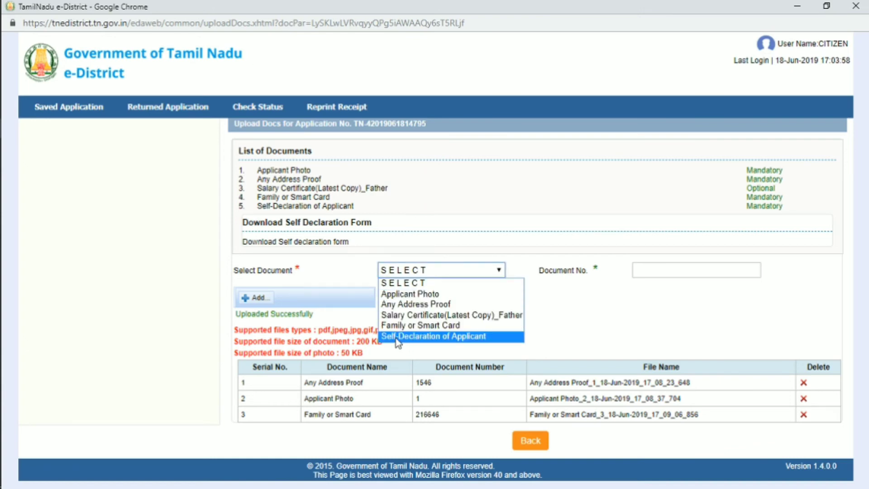
pyautogui.click(395, 338)
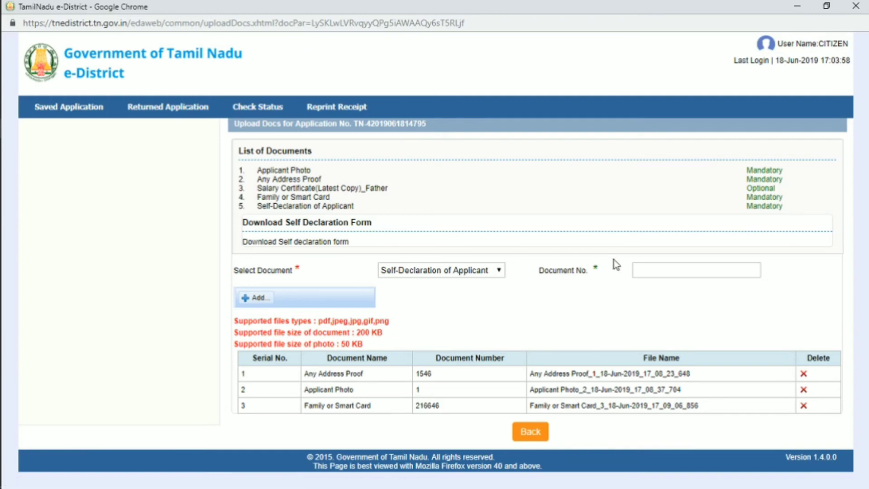
pyautogui.click(658, 273)
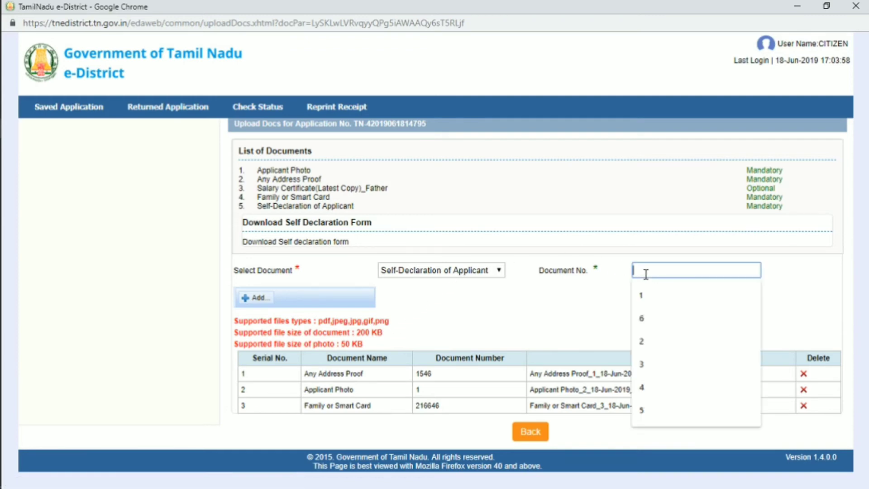
pyautogui.write('2')
pyautogui.click(643, 296)
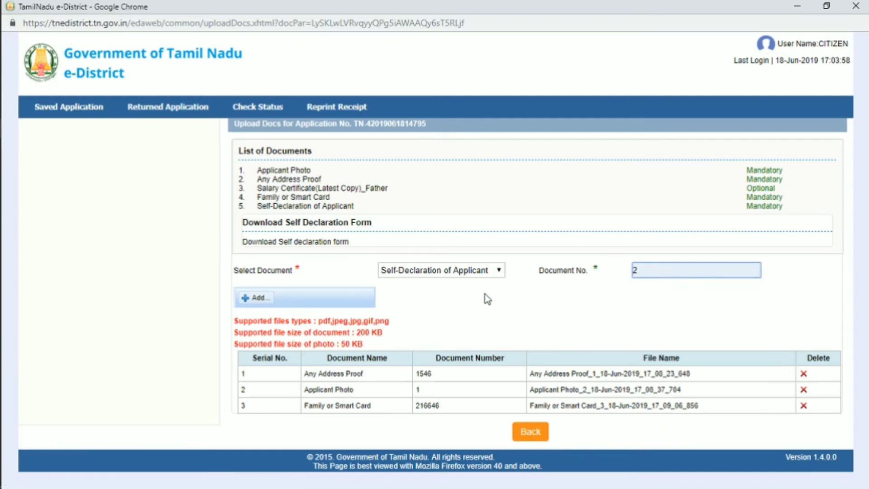
pyautogui.click(418, 290)
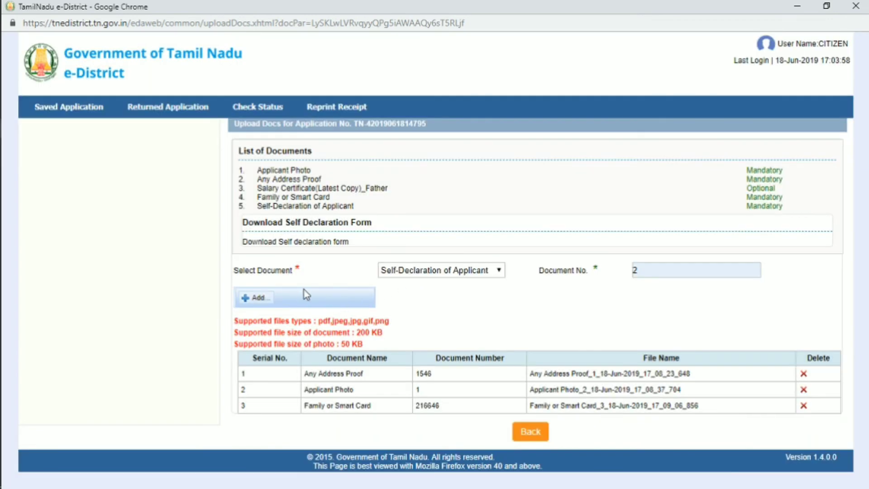
# Step: Attach the PNG file, upload the self-declaration, and proceed to Make Payment
pyautogui.click(244, 298)
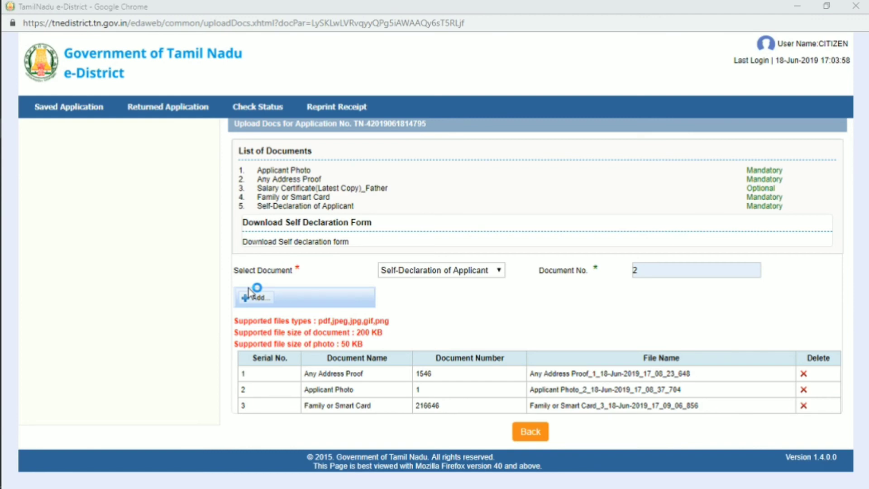
pyautogui.click(140, 114)
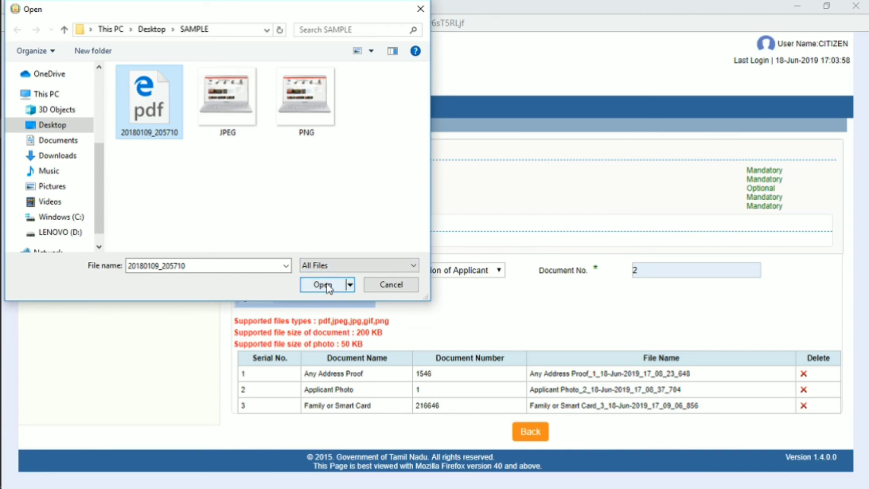
pyautogui.click(304, 131)
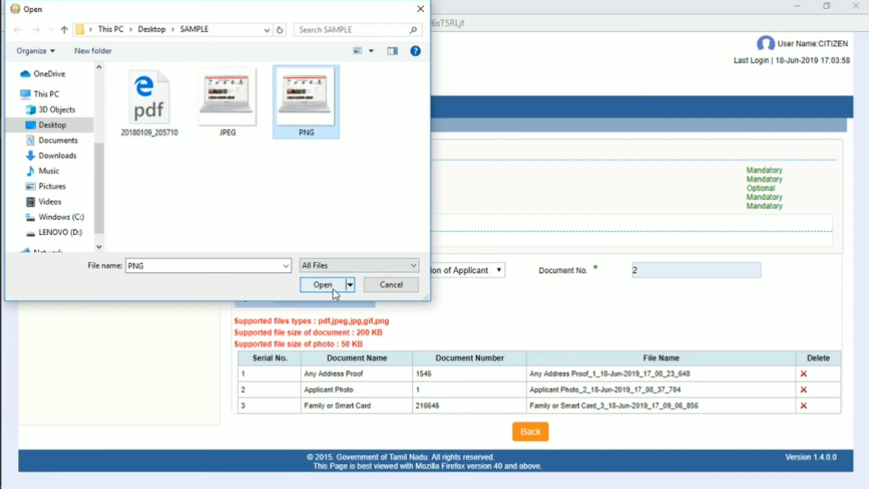
pyautogui.click(333, 290)
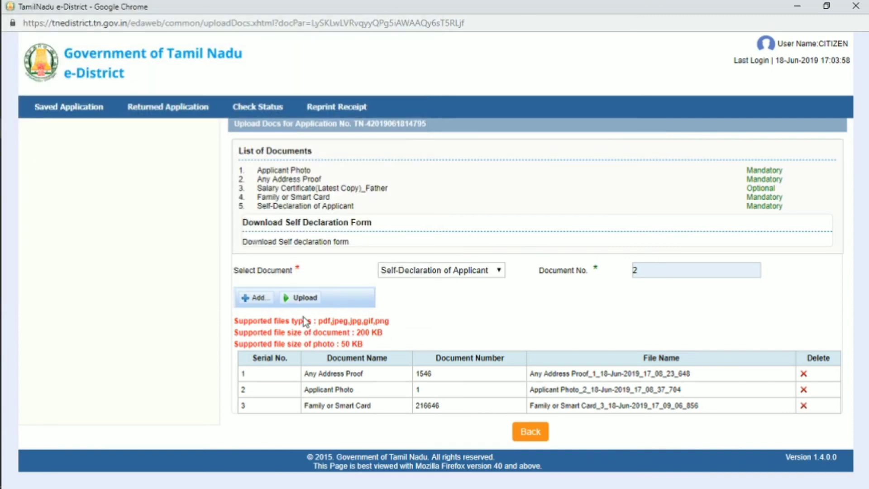
pyautogui.click(306, 298)
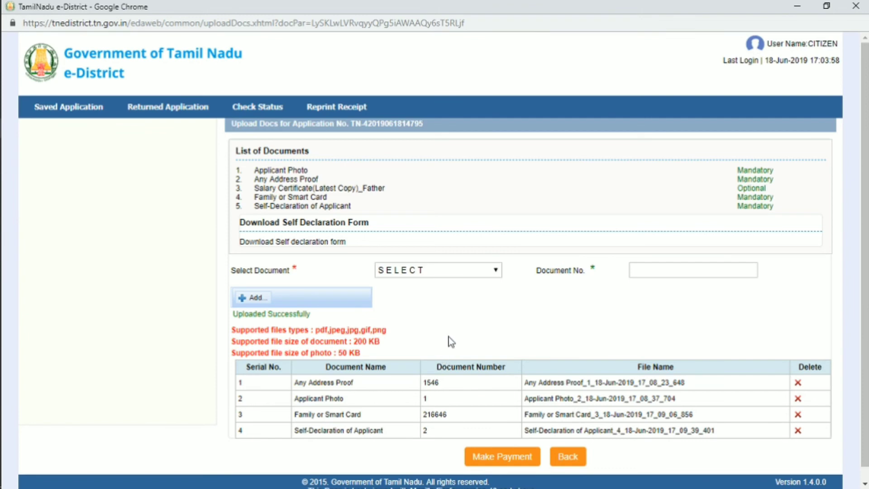
pyautogui.click(502, 457)
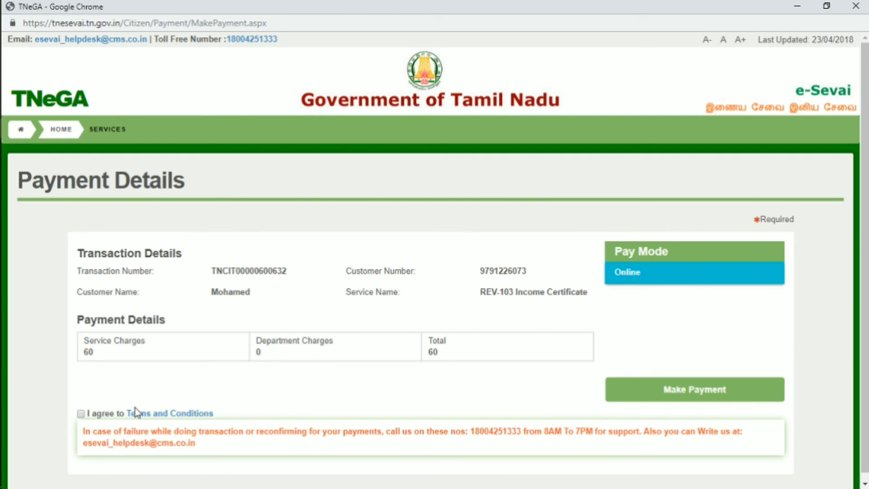
# Step: Accept the Terms and Conditions and submit the ₹60 online payment
pyautogui.click(80, 413)
pyautogui.click(708, 398)
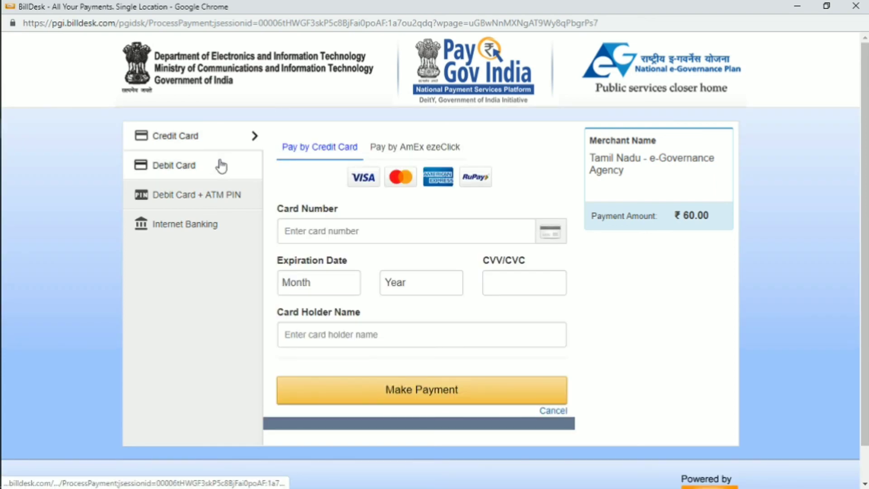
# Step: Check the Internet Banking bank list, then switch back to Credit Card payment
pyautogui.click(204, 222)
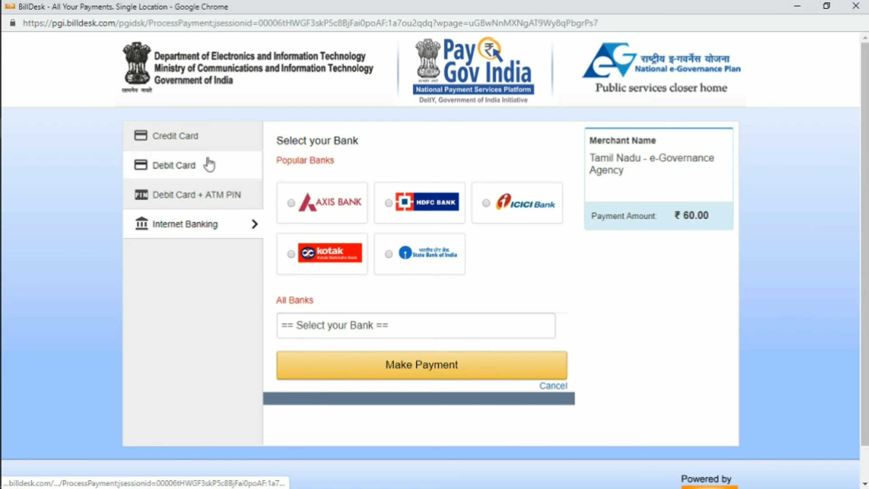
pyautogui.click(213, 137)
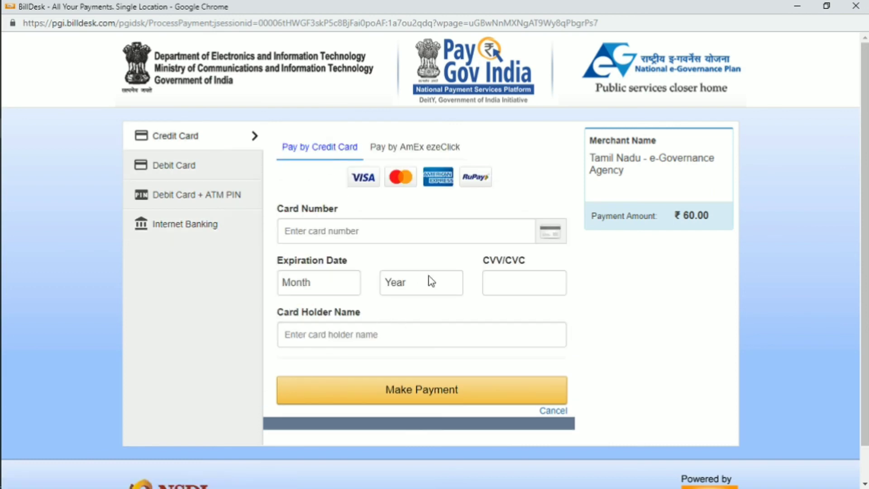